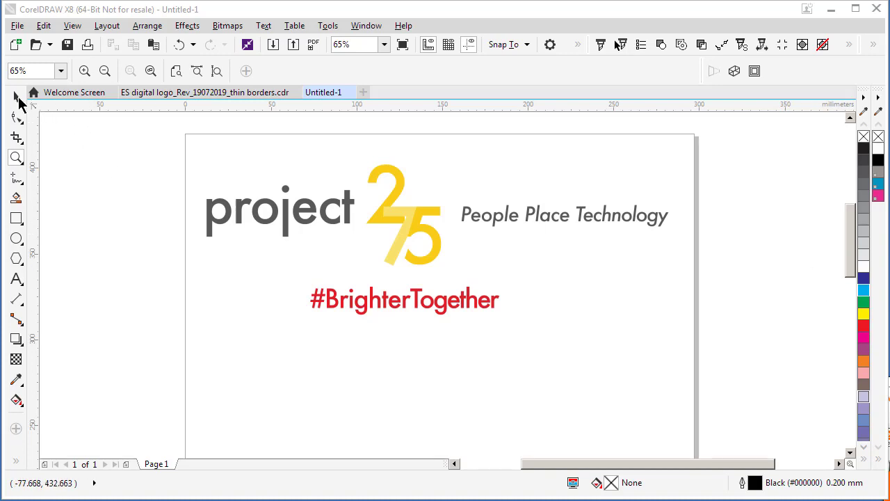
# - Marquee-select the project 275 logo and tagline and drop a copy below the original
pyautogui.click(17, 97)
pyautogui.moveTo(141, 121); pyautogui.dragTo(736, 369)
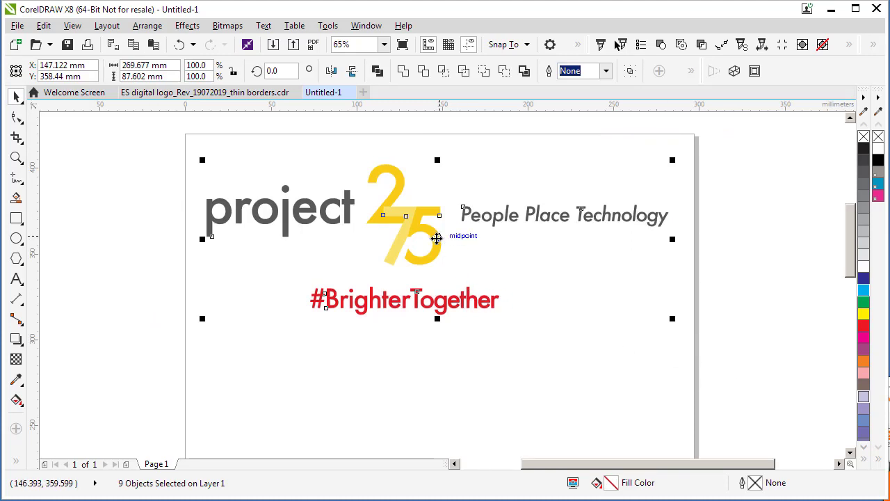
pyautogui.moveTo(435, 235); pyautogui.dragTo(455, 437)
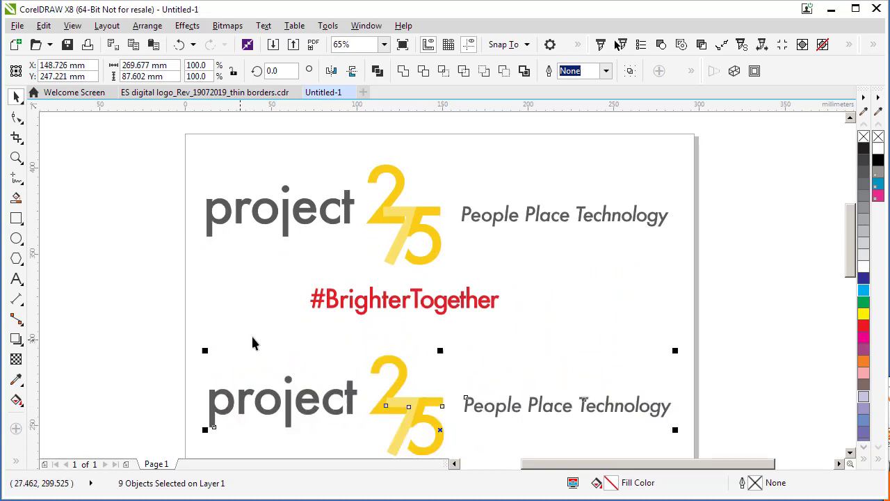
pyautogui.moveTo(853, 229); pyautogui.dragTo(851, 248)
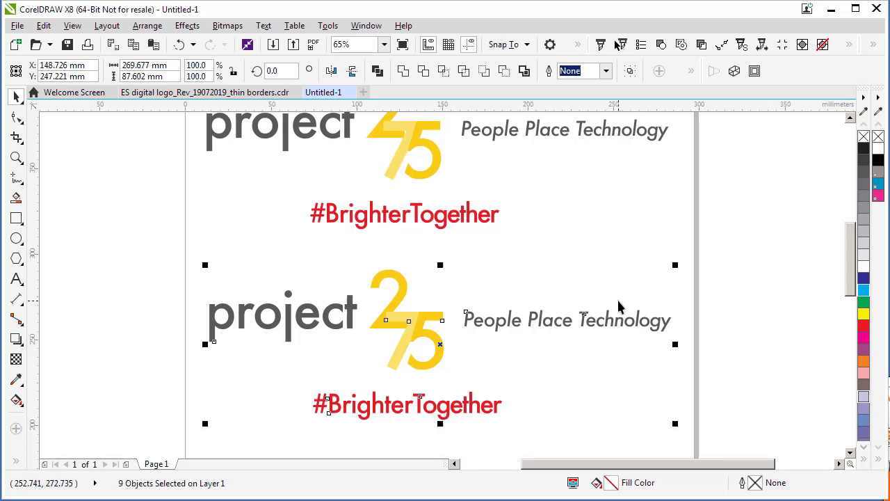
# - Apply a C:100 cyan outline to the lower logo copy and set its width to 5.0 mm
pyautogui.rightClick(865, 295)
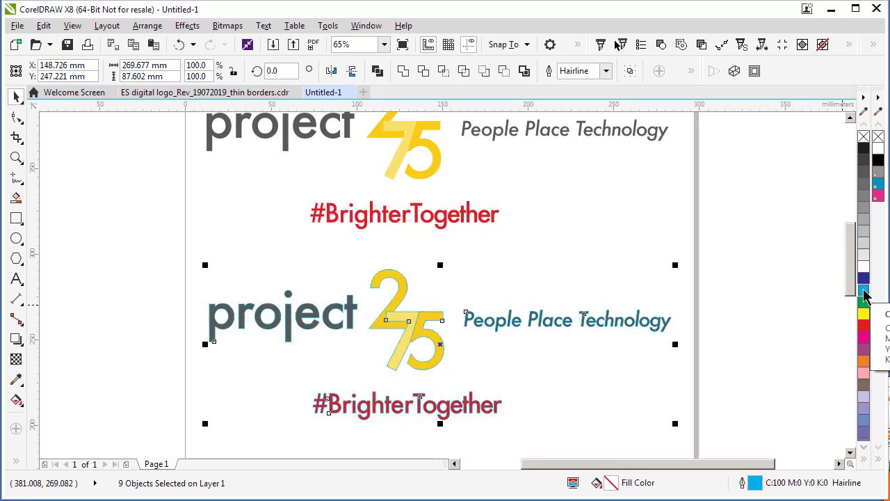
pyautogui.doubleClick(757, 484)
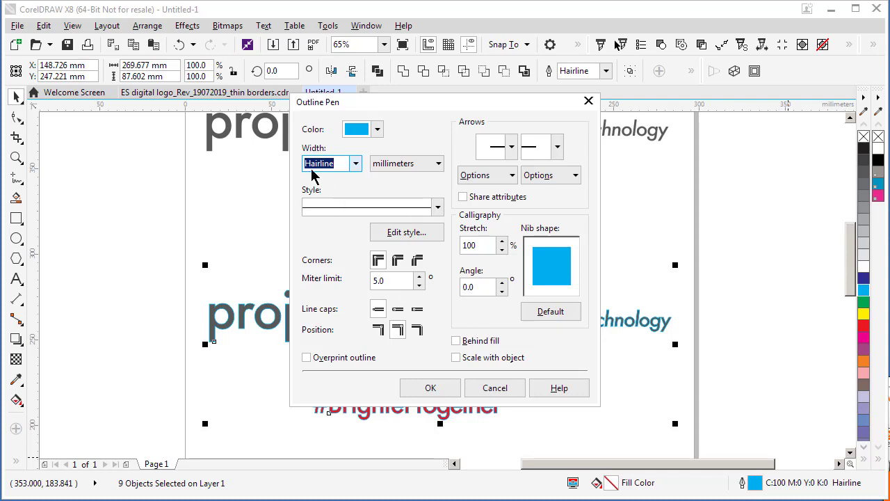
pyautogui.click(356, 165)
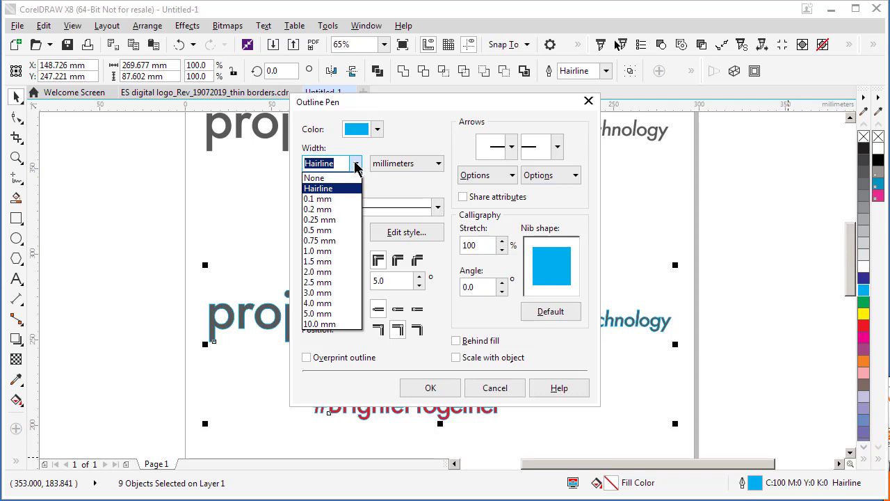
pyautogui.click(314, 313)
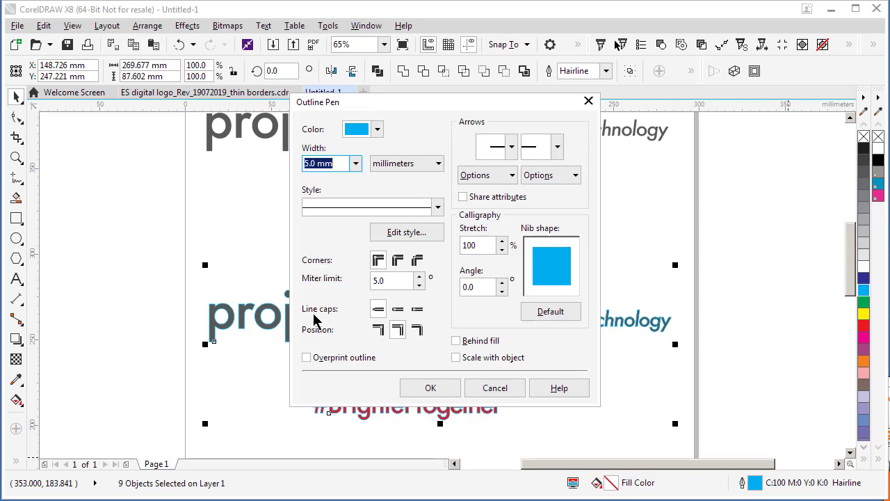
pyautogui.click(429, 389)
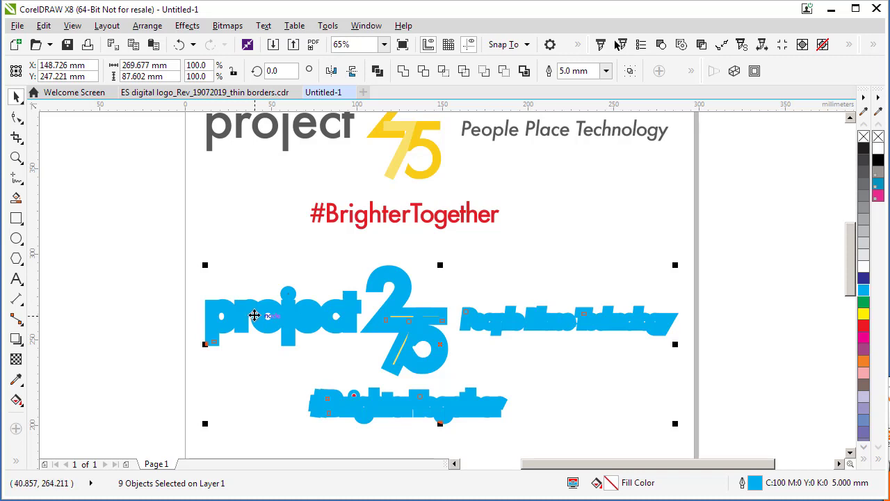
# - Give the copy's cyan outline round corners and widen it to 10.0 mm
pyautogui.doubleClick(755, 484)
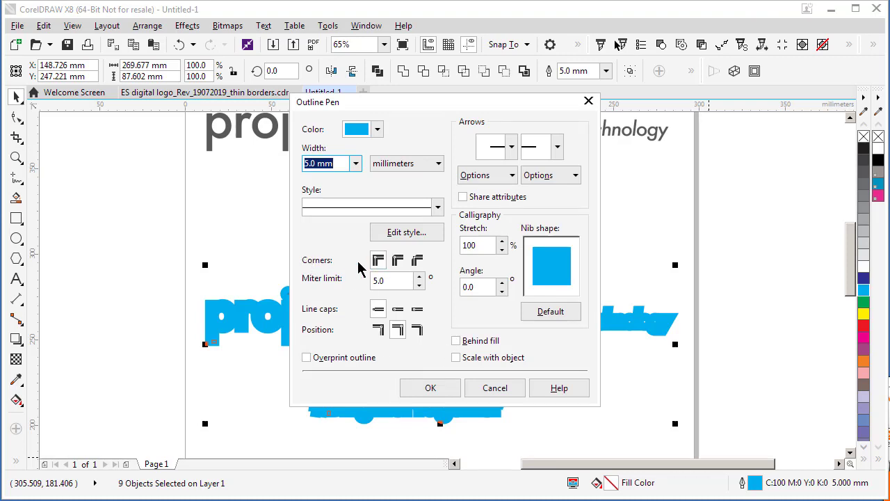
pyautogui.click(397, 260)
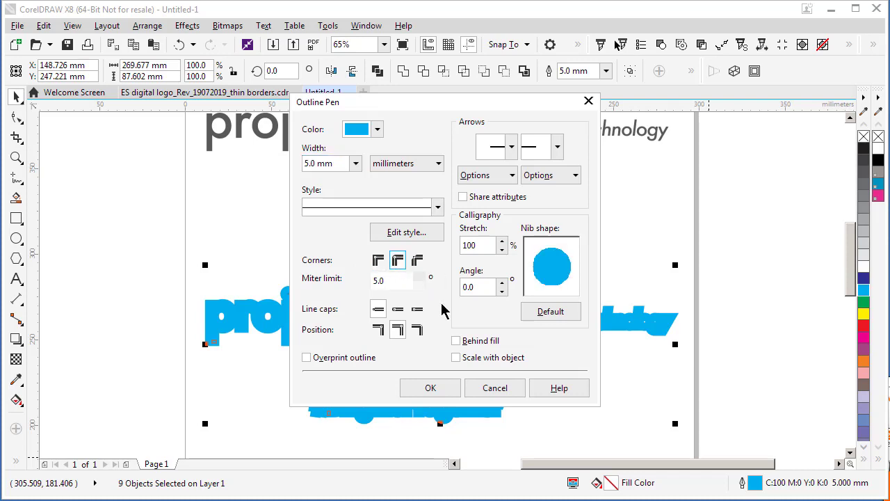
pyautogui.click(426, 389)
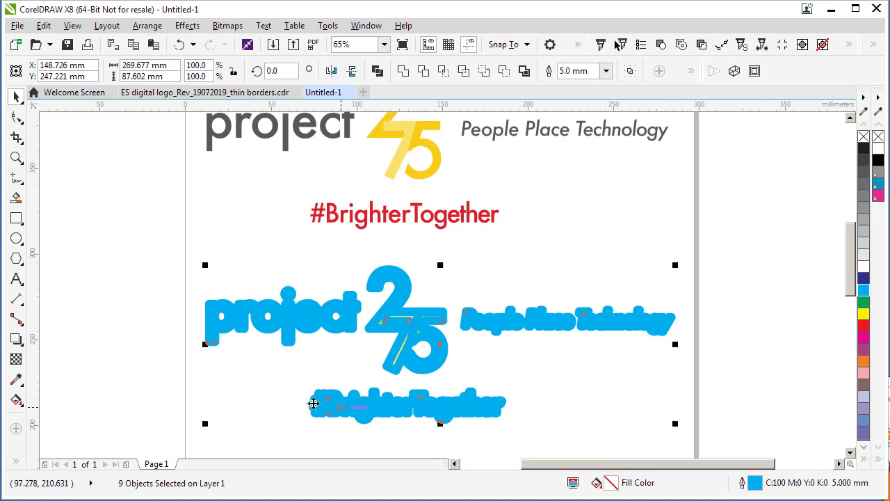
pyautogui.doubleClick(755, 484)
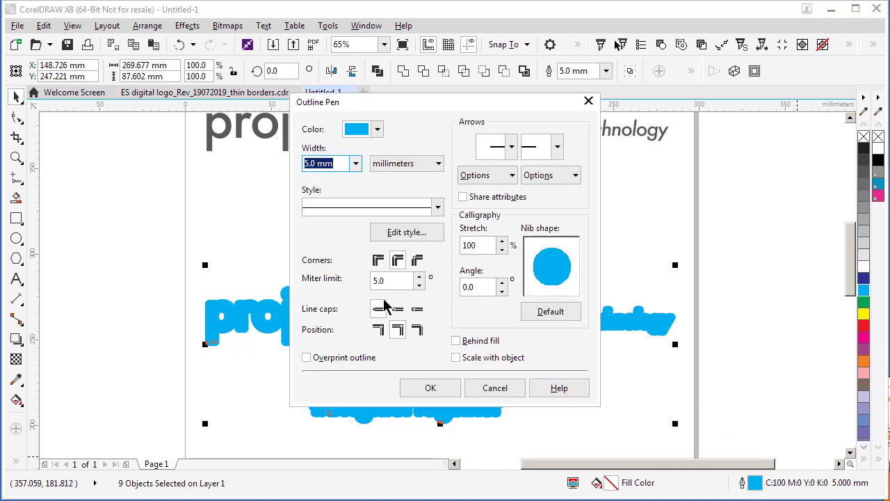
pyautogui.click(355, 165)
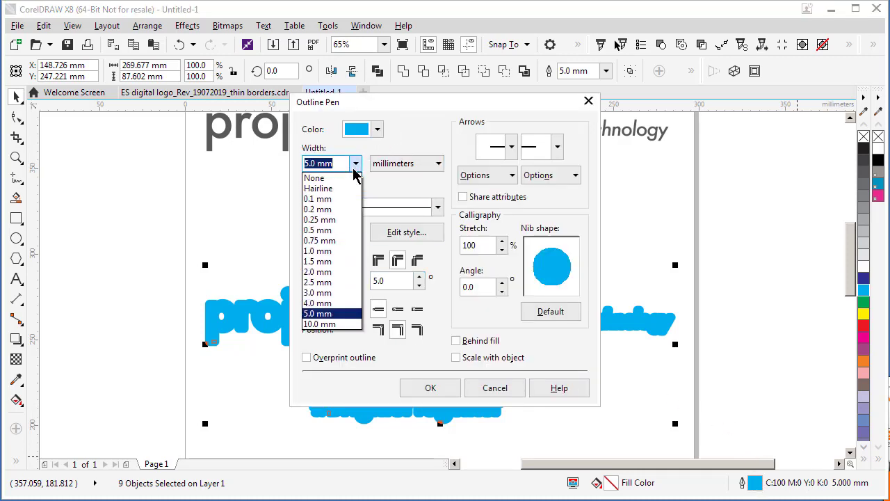
pyautogui.click(315, 325)
pyautogui.click(429, 387)
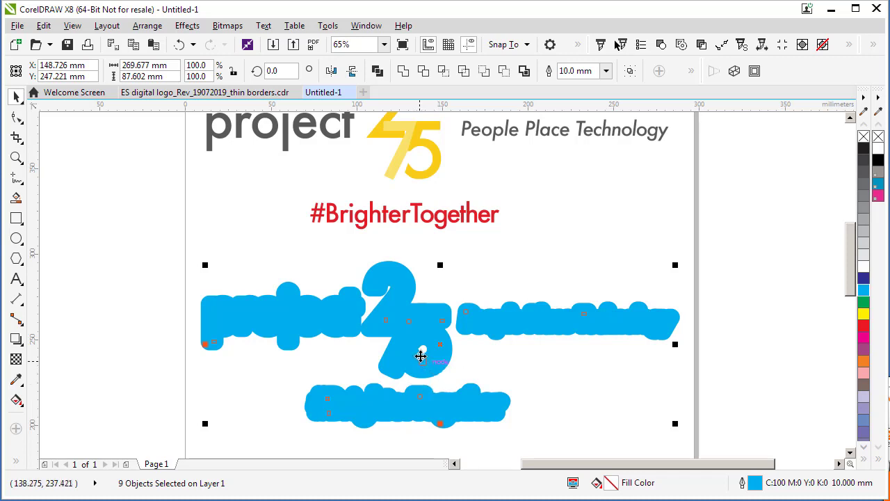
# - Convert the copy's 10.0 mm cyan outlines into filled objects with Arrange > Convert Outline to Object
pyautogui.click(144, 31)
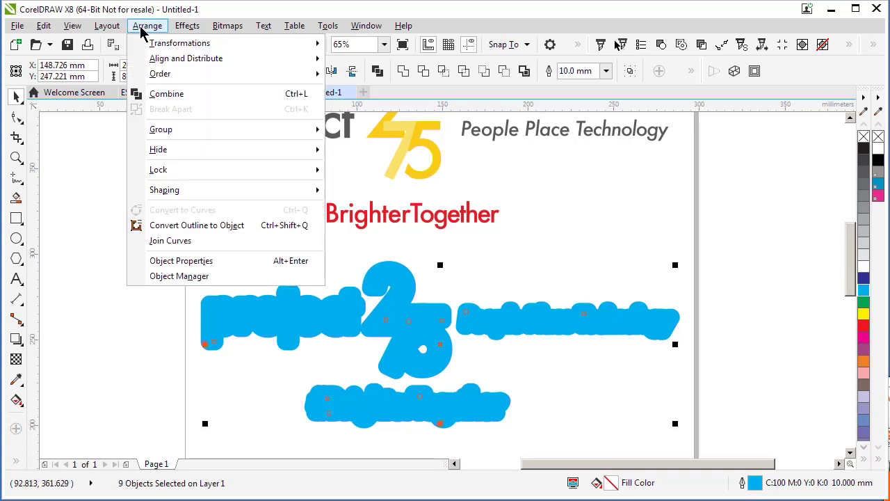
pyautogui.click(189, 230)
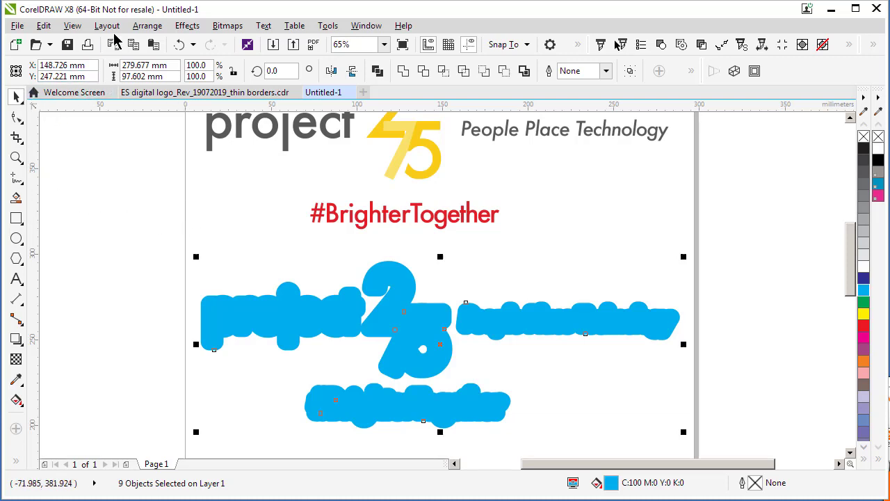
# - Create a boundary curve around the cyan shapes with Arrange > Shaping > Boundary
pyautogui.click(144, 31)
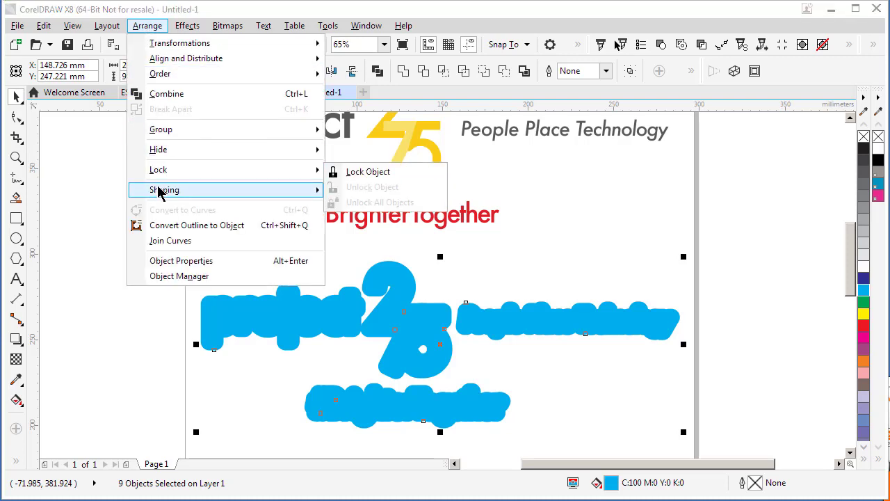
pyautogui.moveTo(158, 194)
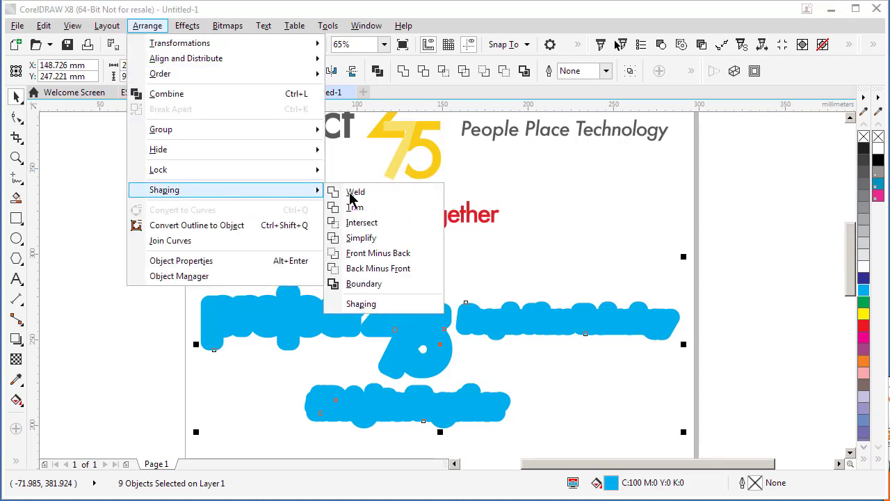
pyautogui.click(364, 285)
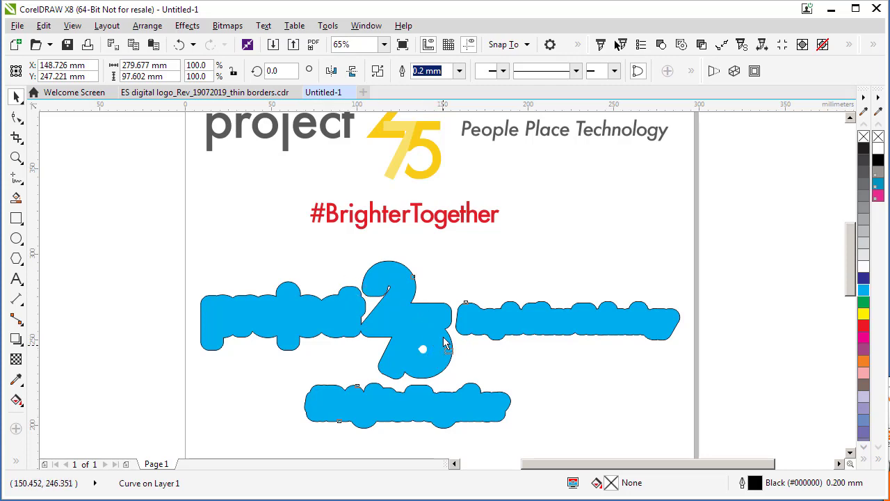
# - Move the boundary curve up over the original logo and nudge it into alignment
pyautogui.moveTo(442, 343); pyautogui.dragTo(442, 159)
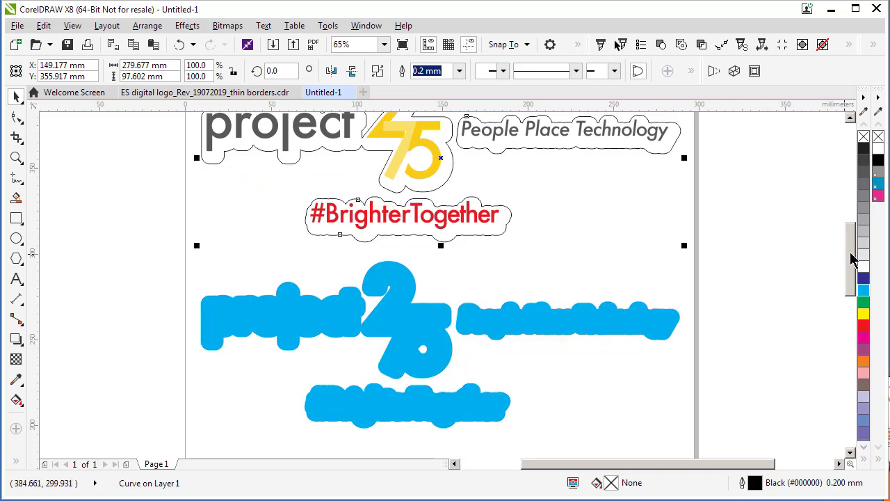
pyautogui.moveTo(851, 254); pyautogui.dragTo(854, 237)
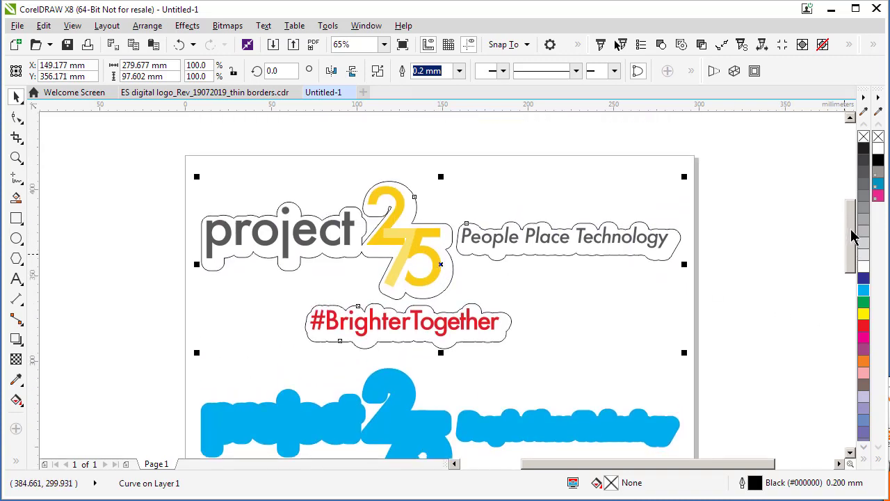
pyautogui.press('Up')
pyautogui.press('Left')
pyautogui.press('Left')
pyautogui.press('Left')
pyautogui.press('Left')
pyautogui.press('Left')
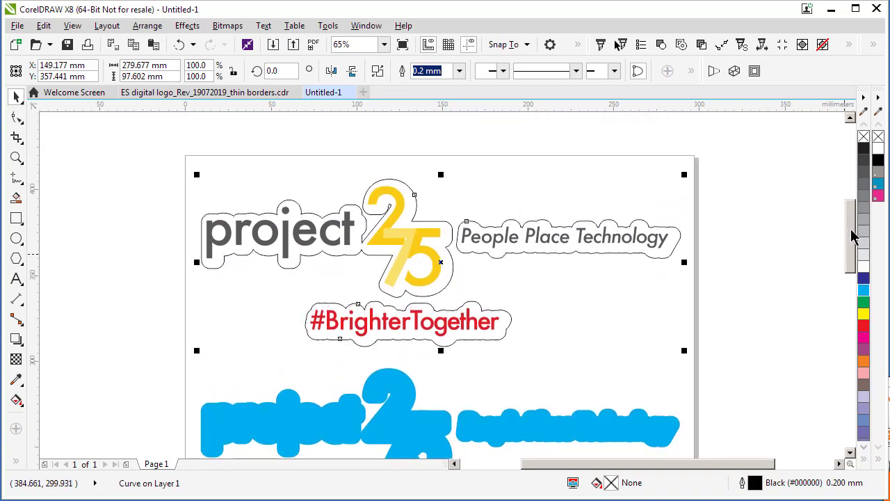
pyautogui.press('Up')
pyautogui.press('Up')
pyautogui.press('Left')
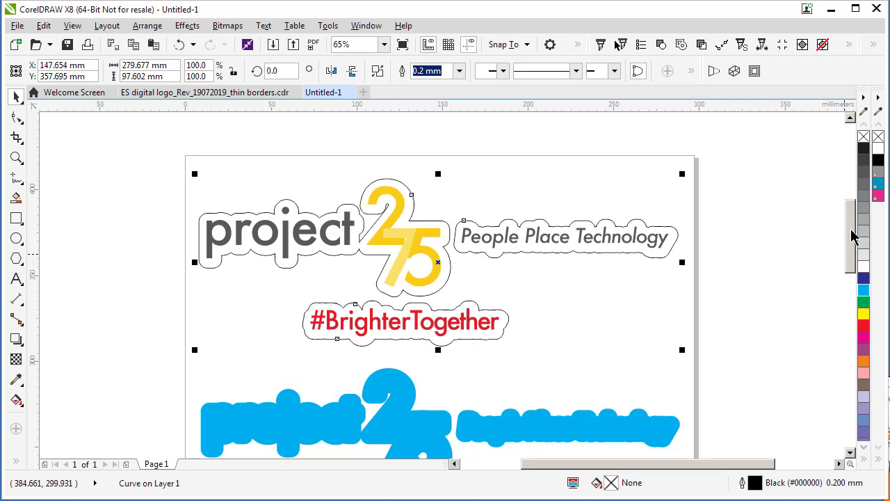
pyautogui.hotkey('ctrl', 'Up')
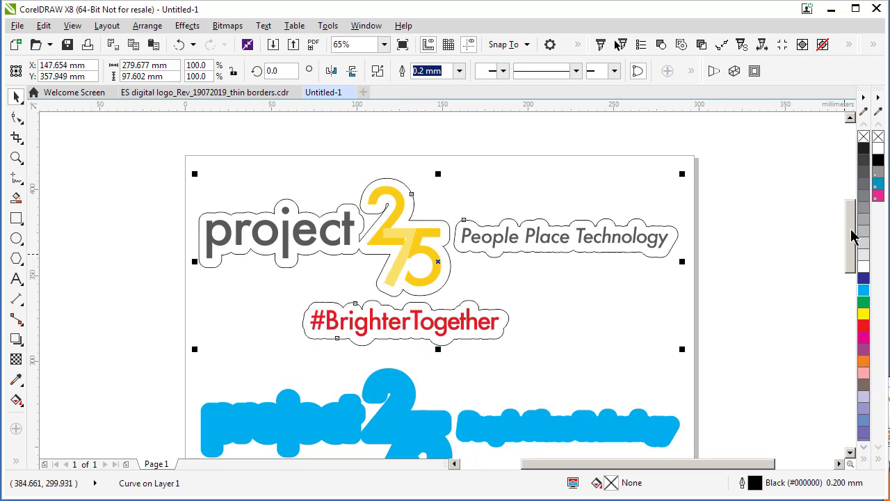
# - Set the boundary curve's outline to the CutContour spot colour
pyautogui.rightClick(881, 197)
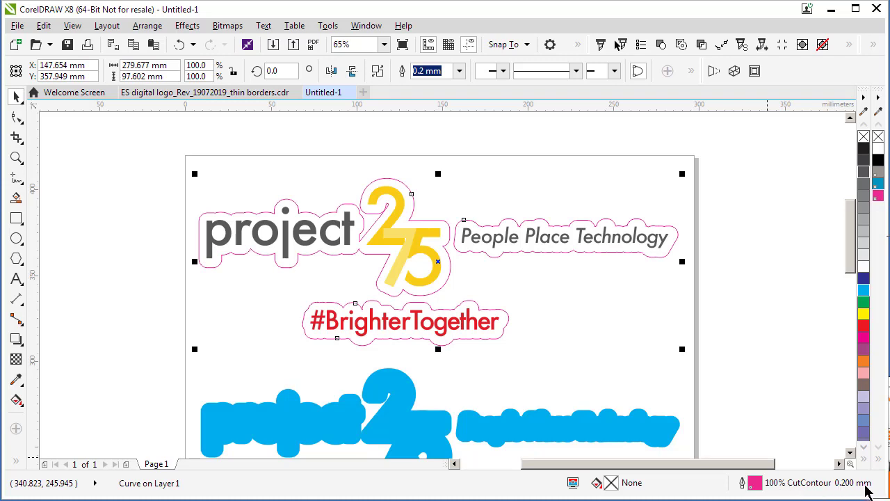
pyautogui.click(562, 131)
pyautogui.moveTo(844, 245); pyautogui.dragTo(844, 273)
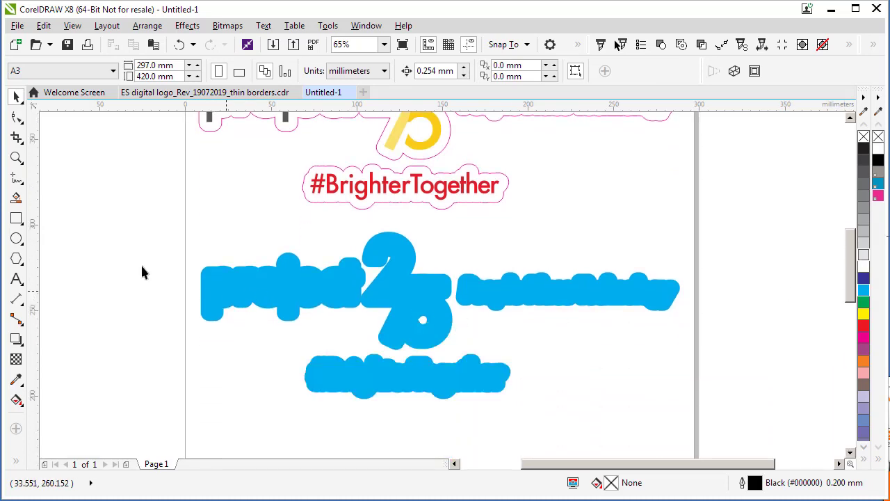
# - Delete the cyan working copy and select the finished logo with its boundary
pyautogui.moveTo(146, 228); pyautogui.dragTo(739, 406)
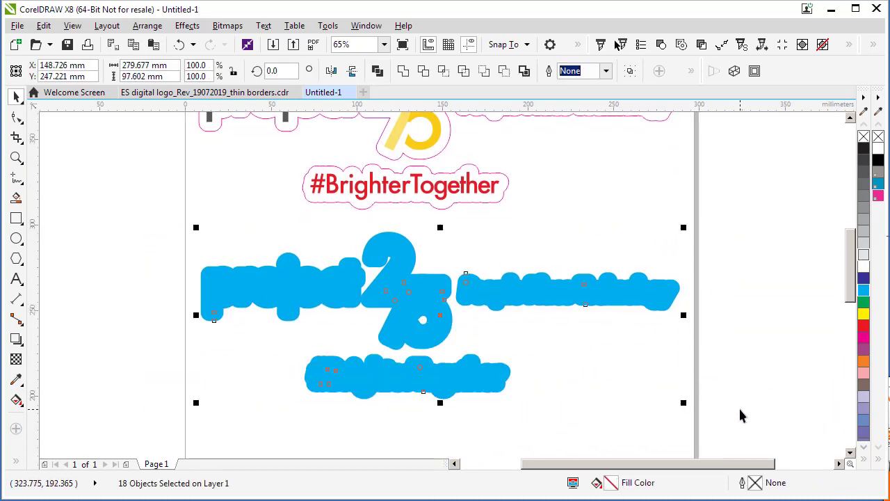
pyautogui.press('Delete')
pyautogui.moveTo(852, 264); pyautogui.dragTo(855, 231)
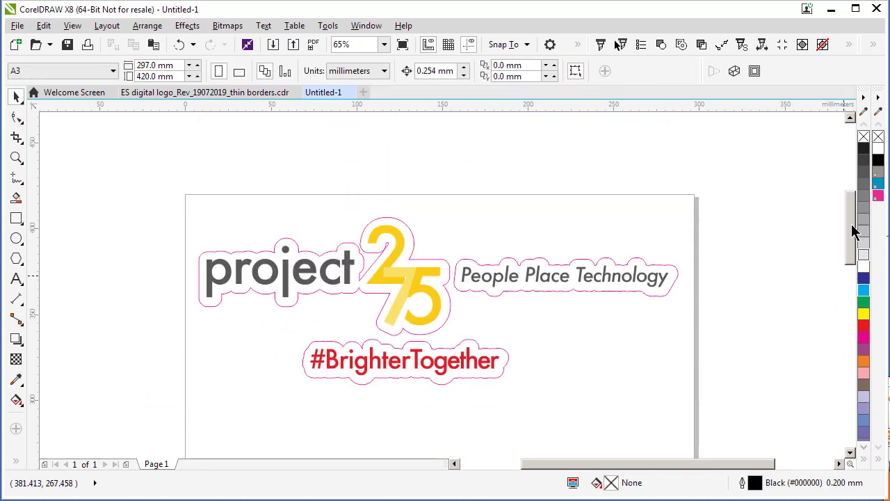
pyautogui.moveTo(141, 174); pyautogui.dragTo(757, 421)
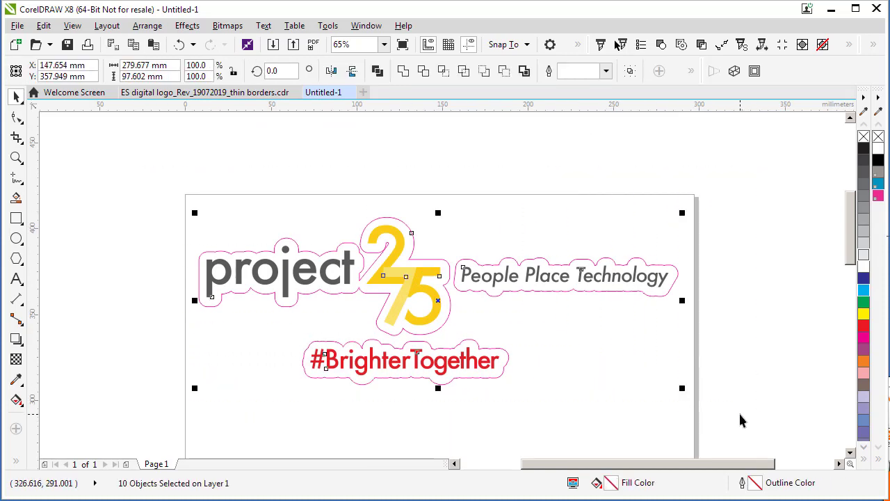